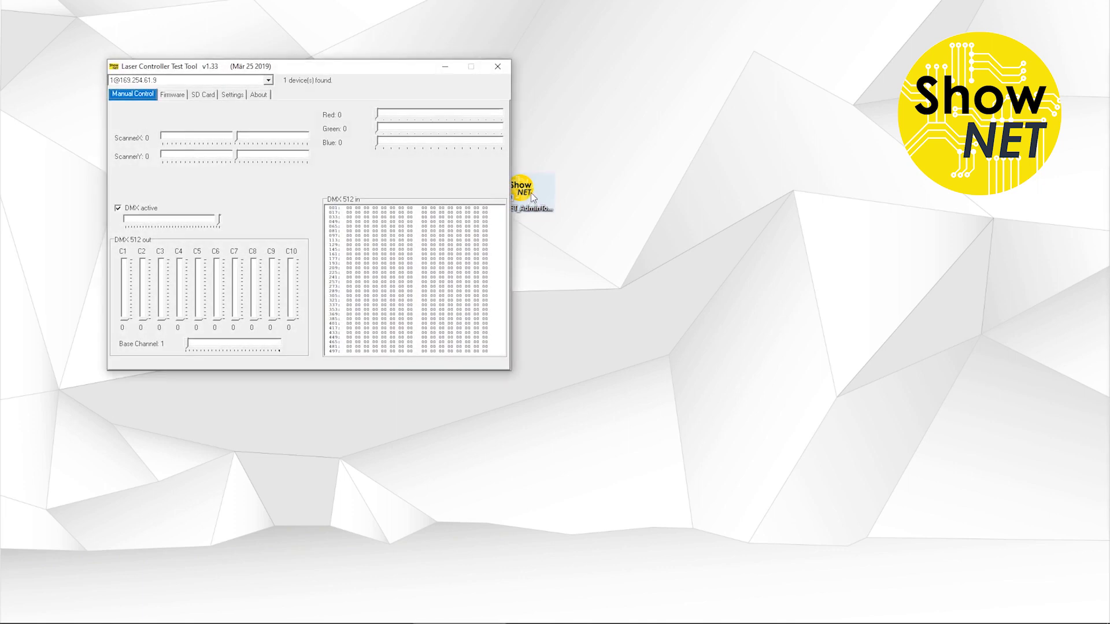
left_click(269, 81)
left_click(269, 82)
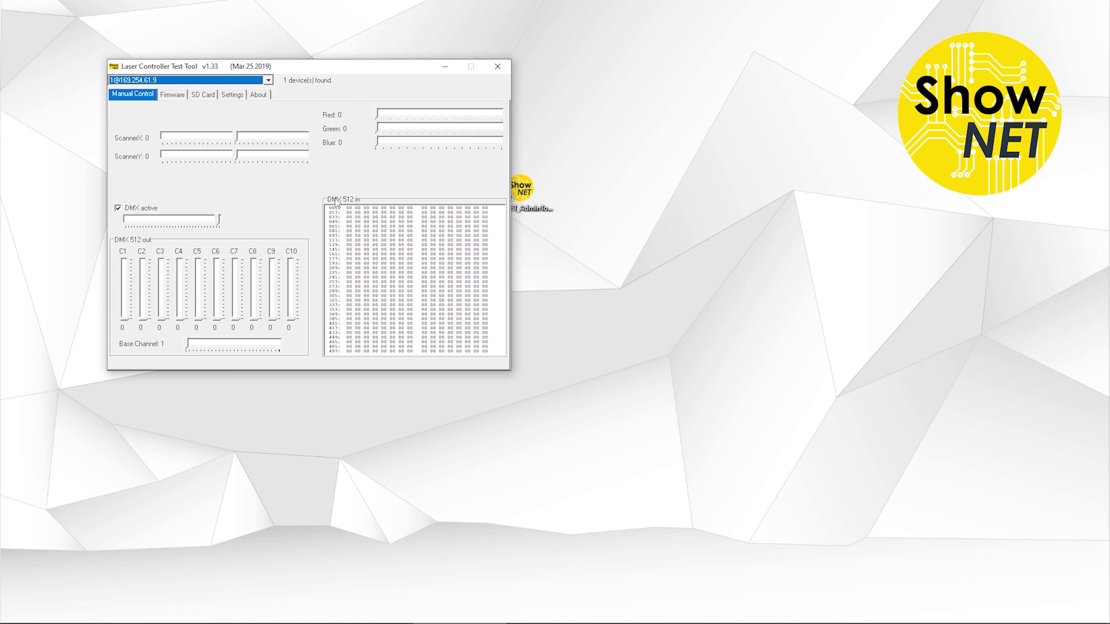
Sweep Red between 0 and 255, leaving Red 4, ScannerX -82 and ScannerY -33.
left_click_drag(376, 114, 510, 116)
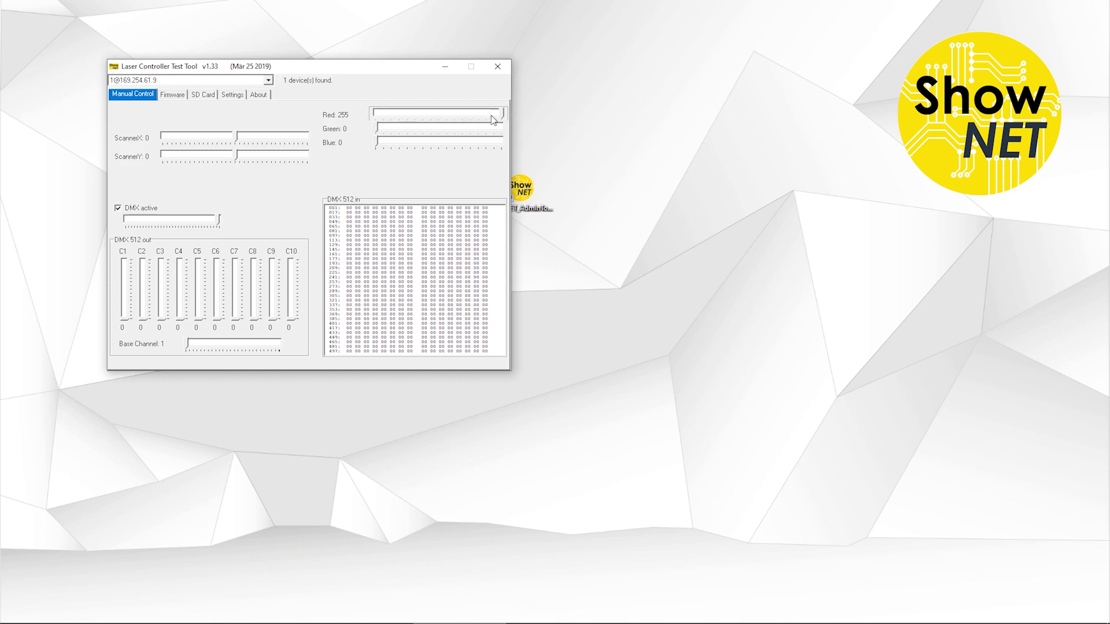
left_click_drag(503, 115, 353, 116)
mouse_move(236, 139)
left_mouse_down()
mouse_move(277, 139)
mouse_move(206, 139)
mouse_move(236, 139)
mouse_move(213, 156)
mouse_move(235, 157)
left_mouse_up()
left_click_drag(379, 117, 437, 114)
left_click_drag(435, 114, 375, 115)
left_click_drag(227, 138, 234, 139)
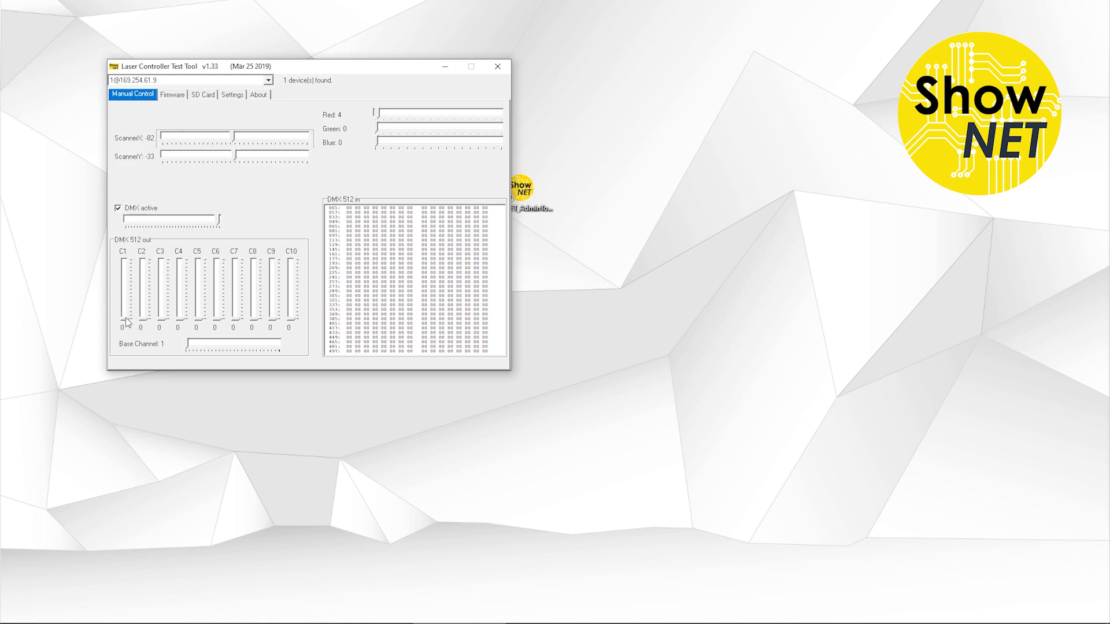
left_click_drag(127, 321, 128, 282)
mouse_move(141, 320)
left_mouse_down()
mouse_move(143, 295)
mouse_move(141, 321)
left_mouse_up()
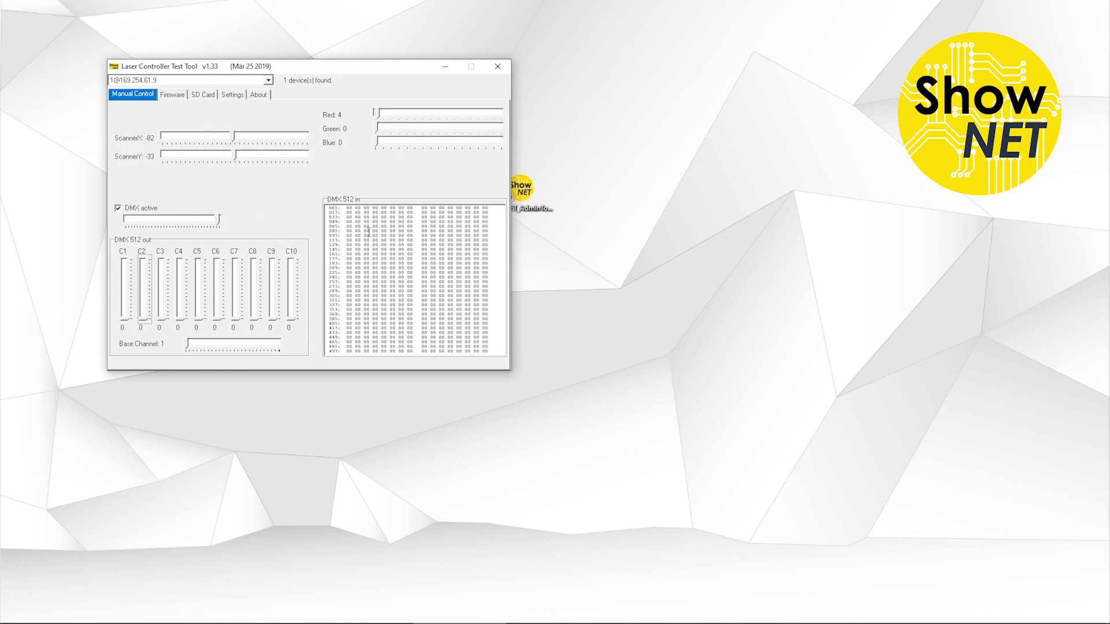
left_click_drag(346, 208, 408, 240)
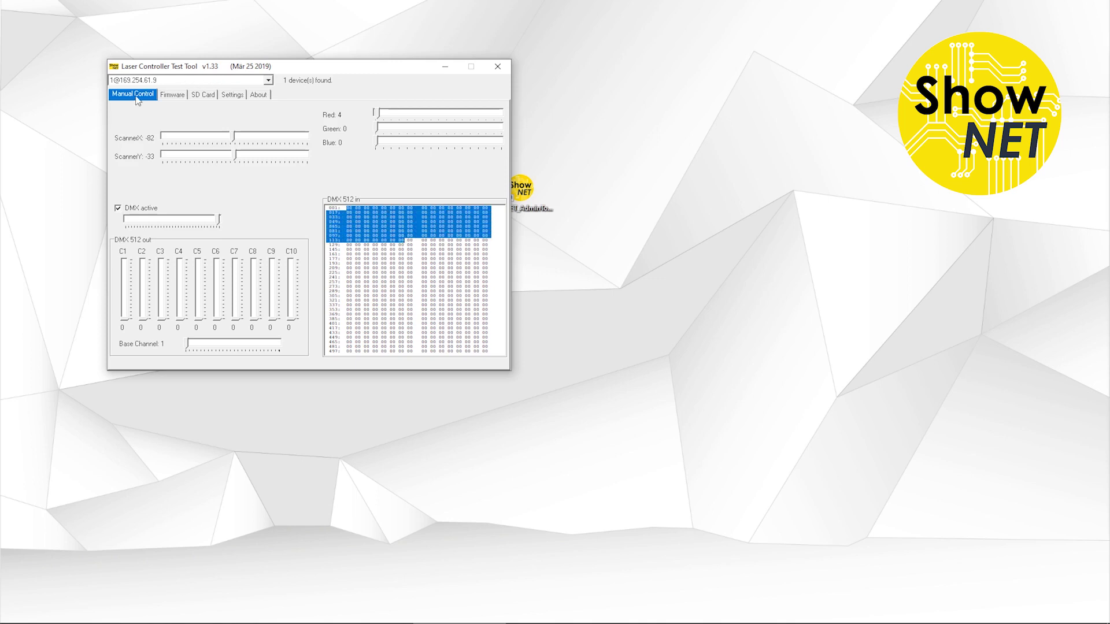
left_click(395, 232)
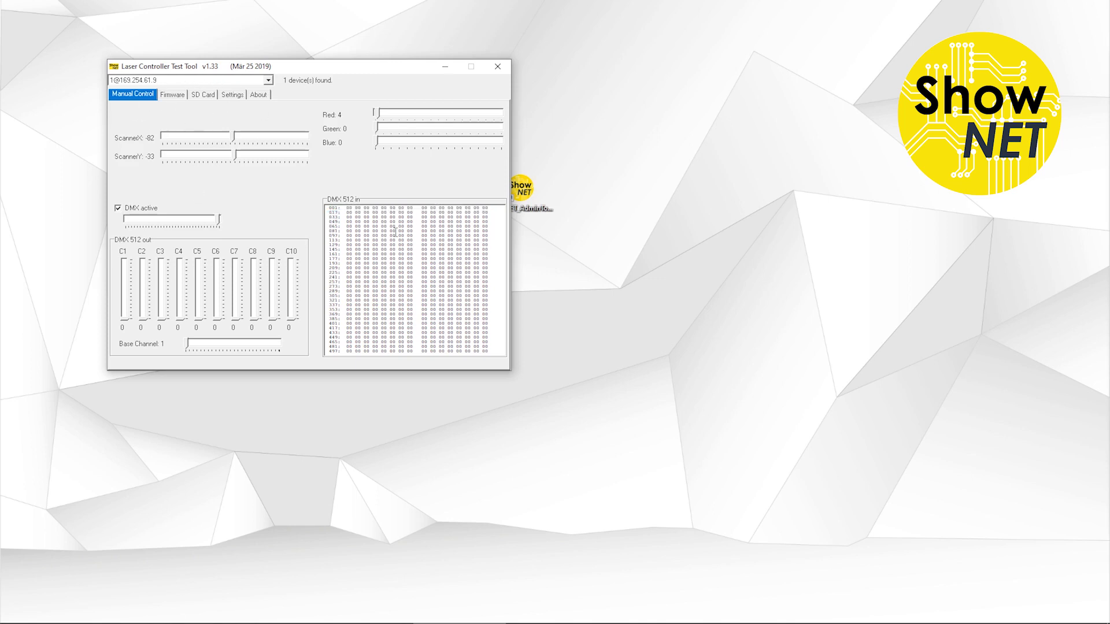
left_click_drag(347, 207, 417, 265)
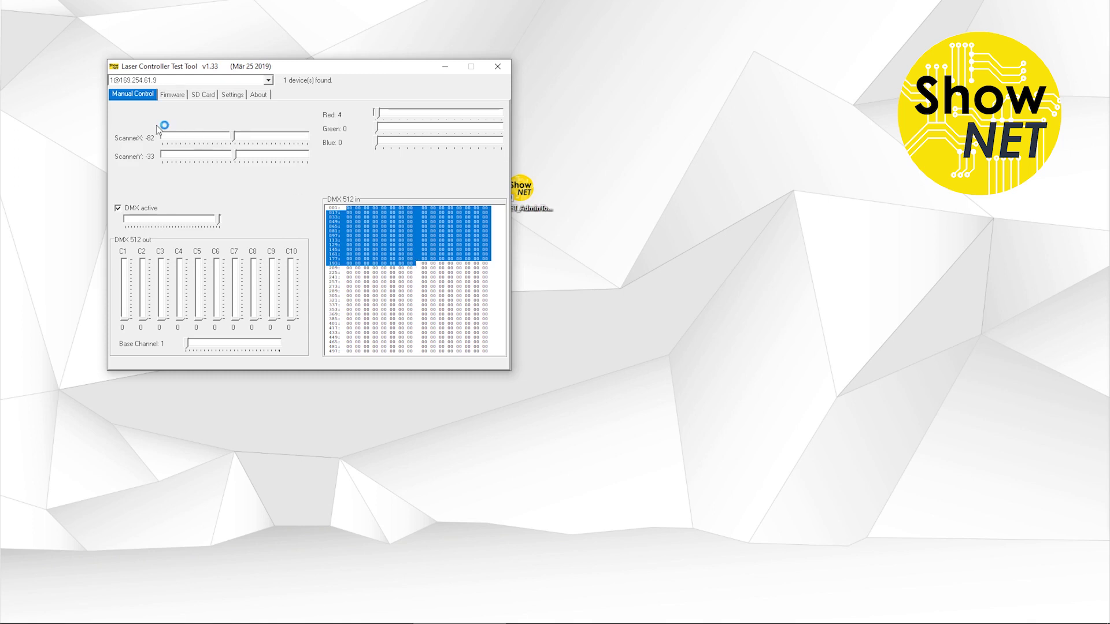
left_click(171, 97)
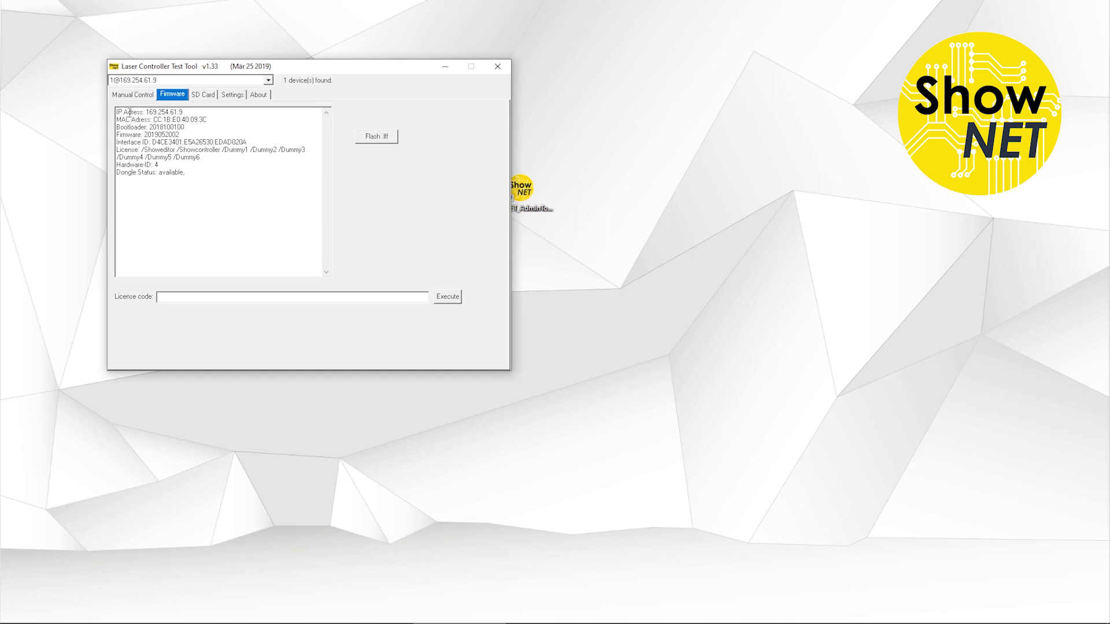
mouse_move(140, 112)
left_mouse_down()
mouse_move(183, 112)
mouse_move(153, 120)
left_mouse_up()
left_click_drag(150, 127, 183, 121)
left_click_drag(144, 134, 175, 134)
left_click_drag(116, 134, 177, 134)
left_click(175, 134)
left_click_drag(180, 135, 144, 135)
left_click_drag(146, 69, 223, 116)
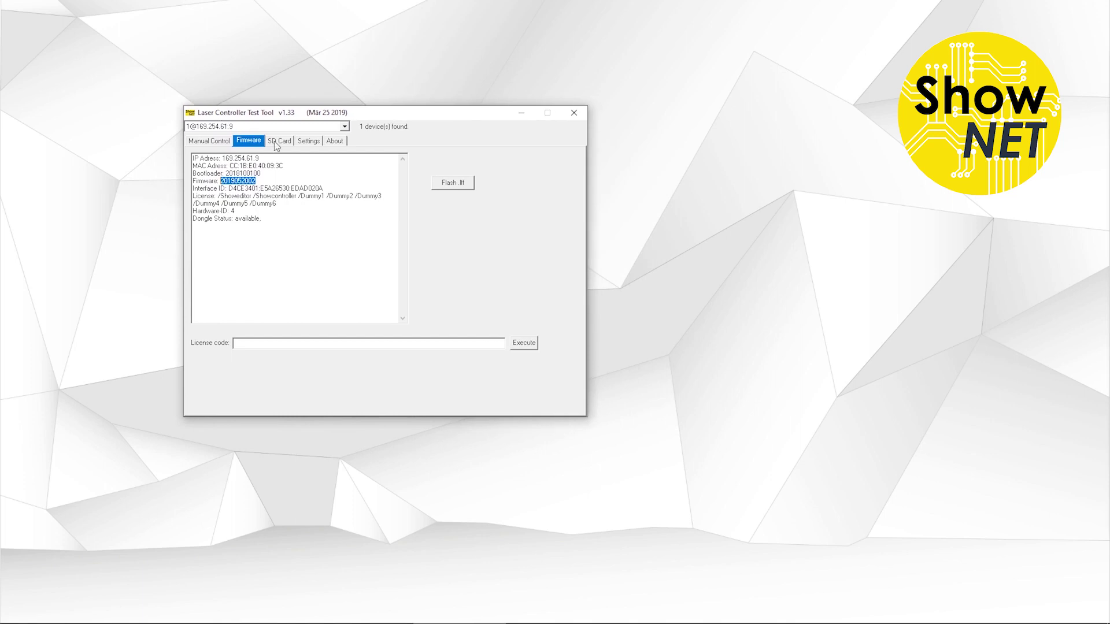
left_click(243, 181)
mouse_move(208, 181)
left_mouse_down()
mouse_move(260, 181)
mouse_move(220, 181)
left_mouse_up()
left_click(242, 181)
left_click(242, 181)
left_click_drag(256, 181, 193, 182)
left_click(223, 181)
left_click_drag(256, 181, 229, 188)
left_click(252, 187)
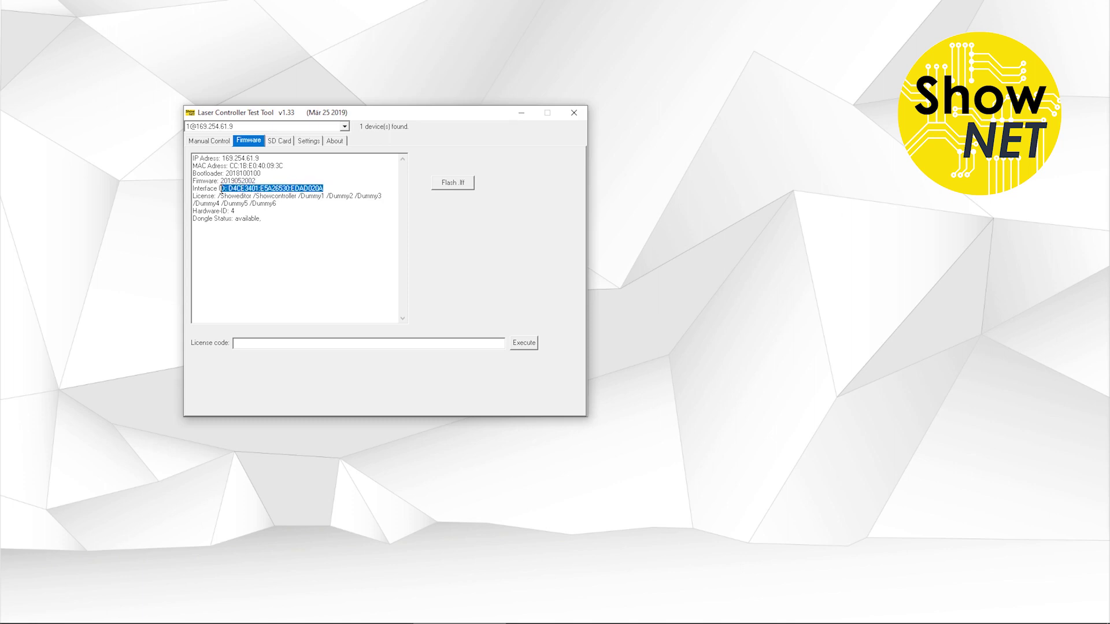
left_click(268, 188)
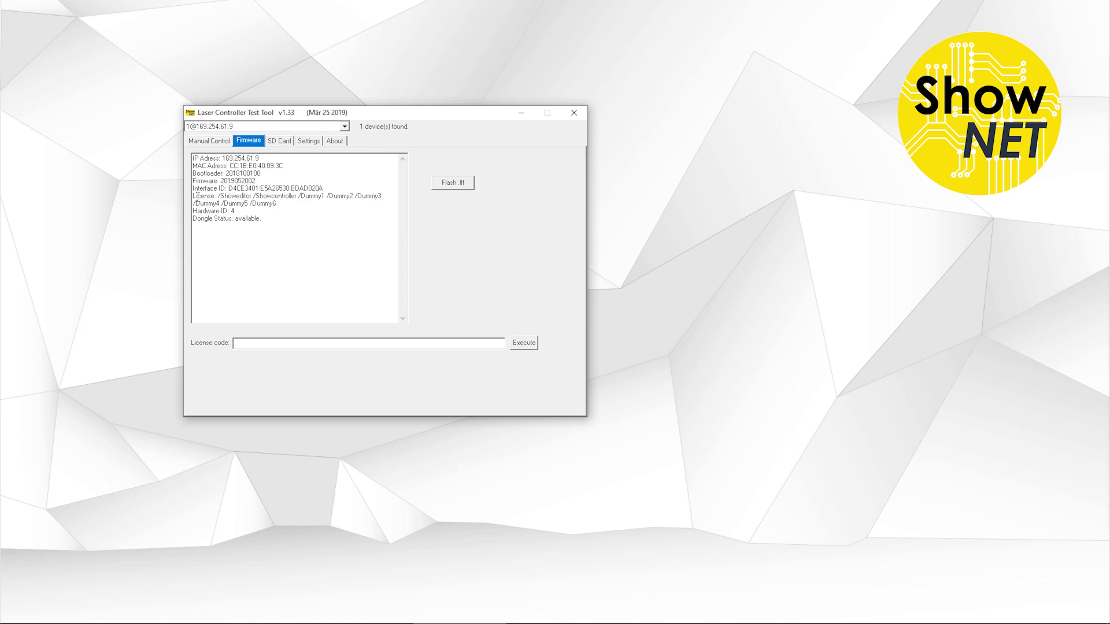
left_click_drag(193, 196, 216, 197)
left_click(229, 197)
left_click_drag(220, 197, 252, 199)
left_click_drag(218, 196, 250, 198)
left_click(244, 202)
left_click_drag(279, 203, 218, 197)
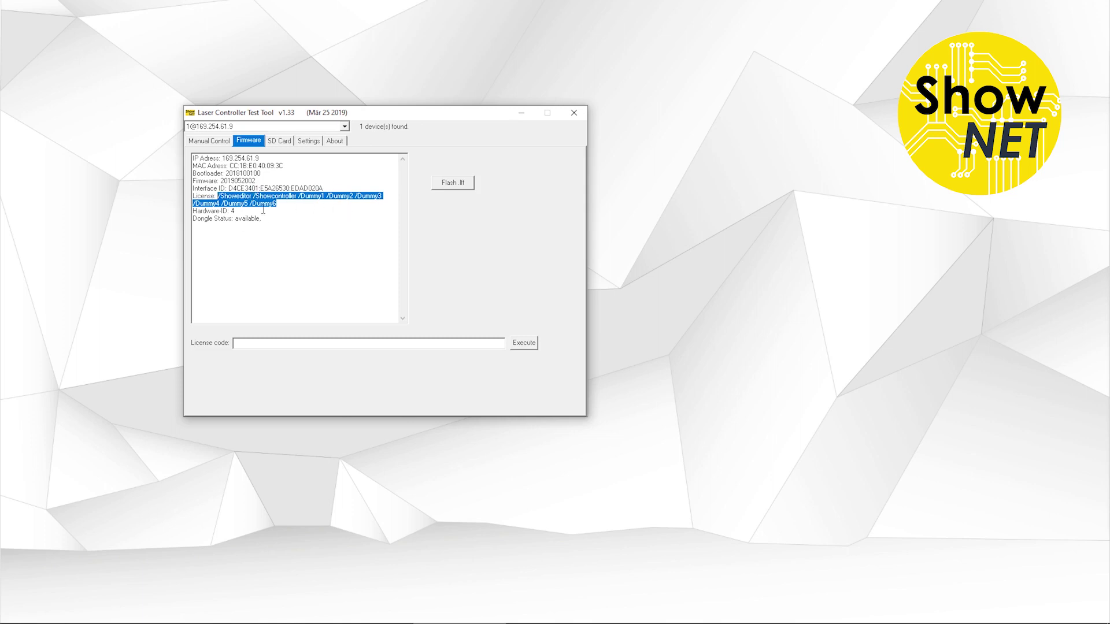
left_click(289, 198)
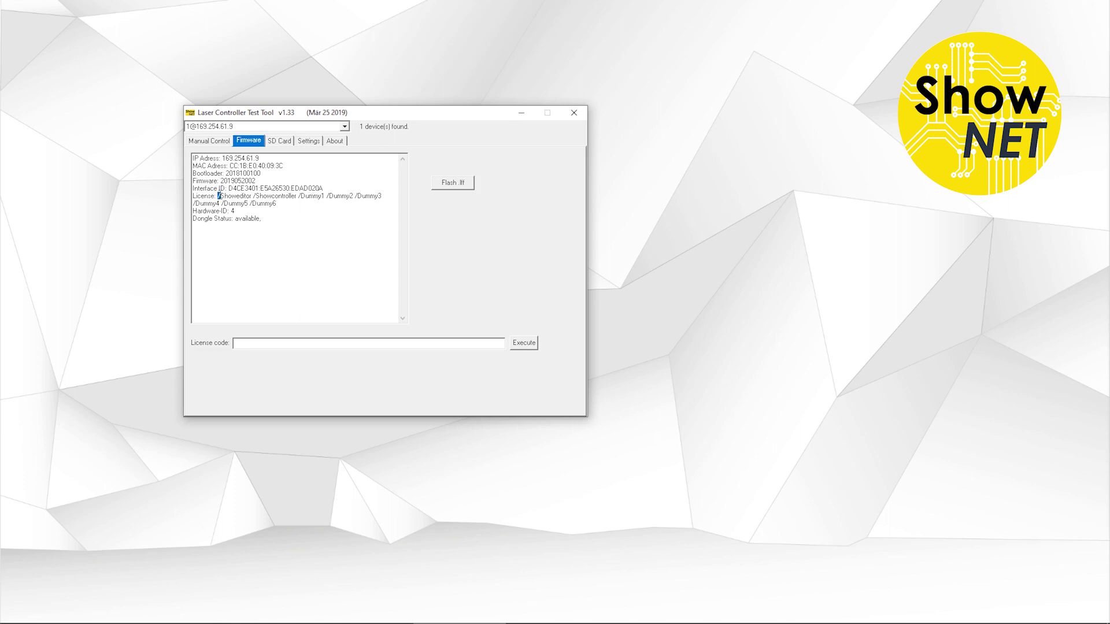
left_click_drag(218, 196, 250, 196)
left_click(252, 196)
mouse_move(253, 196)
left_mouse_down()
mouse_move(218, 196)
mouse_move(252, 196)
left_mouse_up()
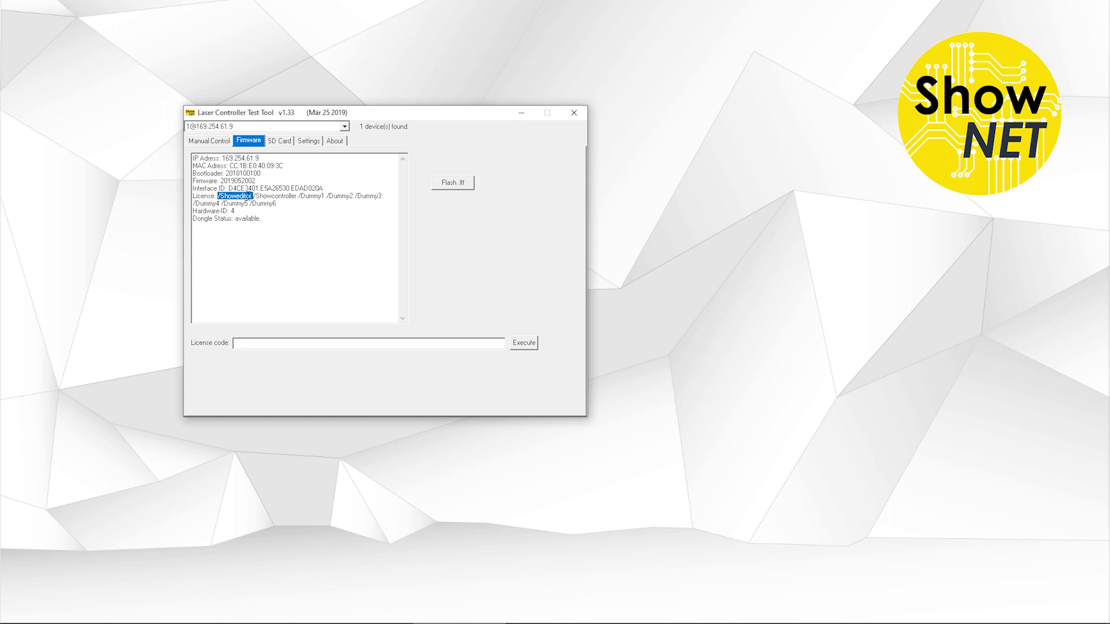
left_click(276, 197)
left_click_drag(204, 220, 237, 220)
left_click(246, 218)
left_click_drag(262, 218, 193, 221)
left_click(213, 220)
left_click_drag(269, 218, 211, 221)
left_click(303, 218)
Start a .lff firmware flash to reach application_shownet_2019052002.lff in STAND 20190520 RELEASE.
left_click(454, 185)
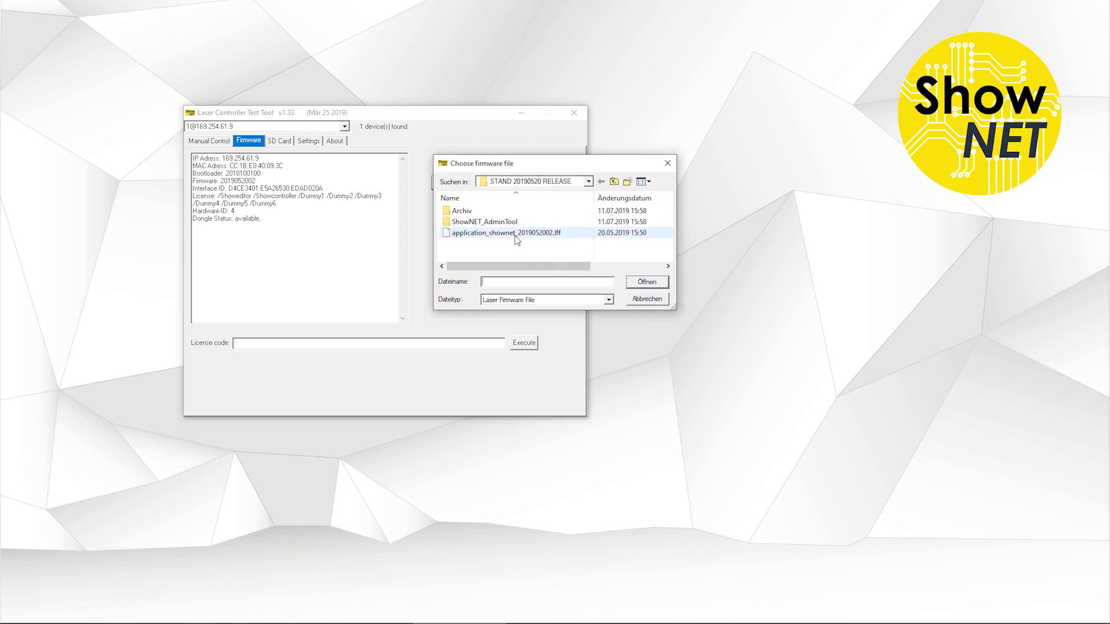
Flash application_shownet_2019052002.lff to the controller and acknowledge the finished update.
double_click(482, 233)
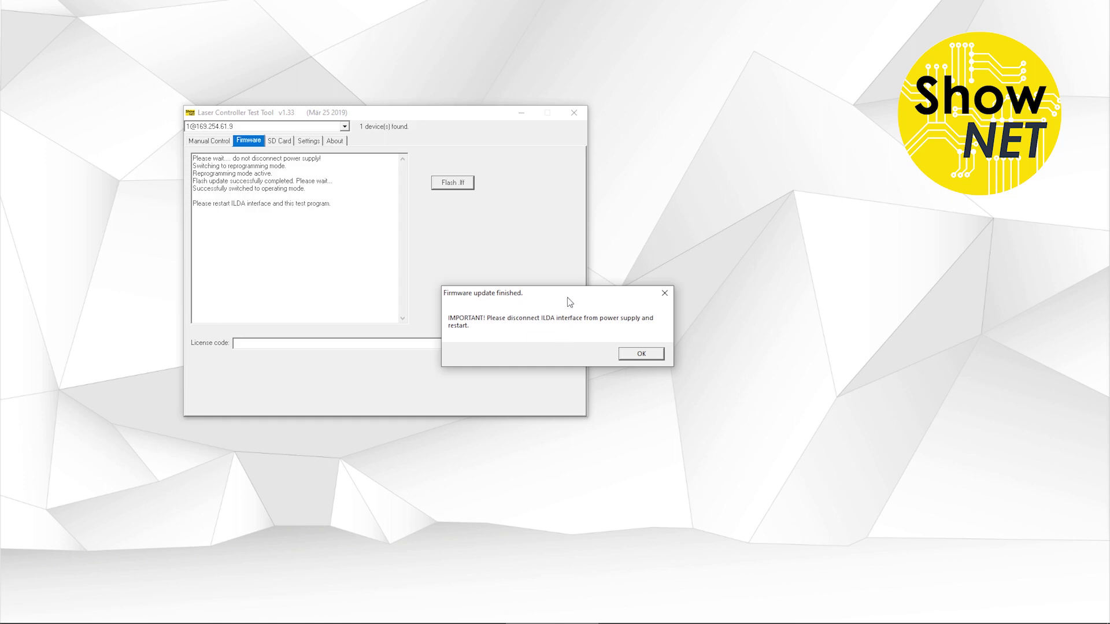
left_click(640, 354)
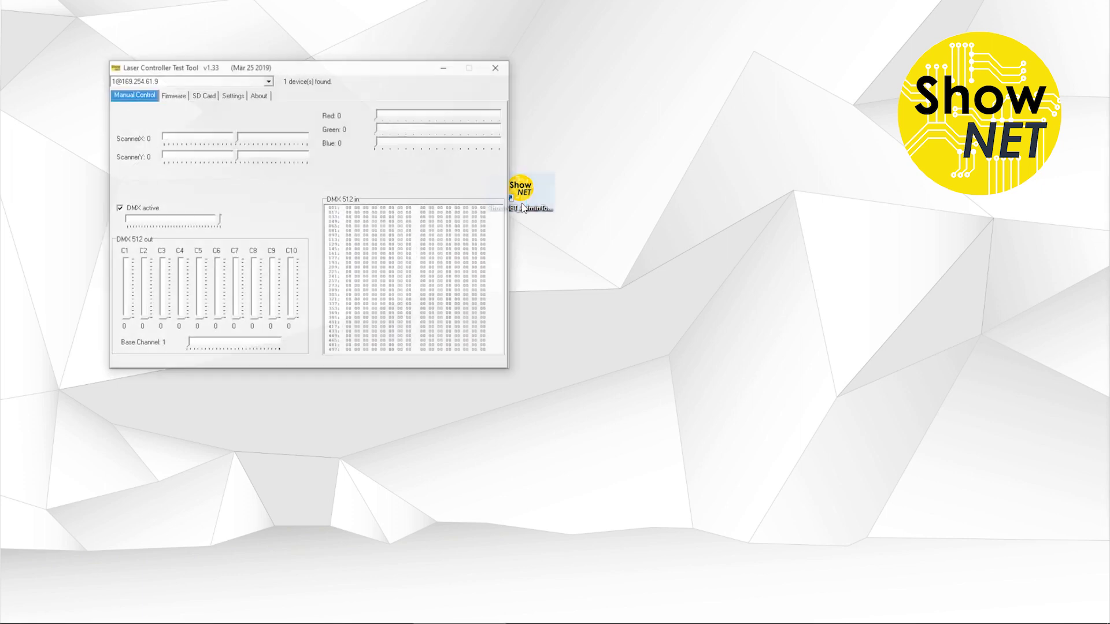
left_click_drag(309, 73, 432, 104)
left_click(303, 127)
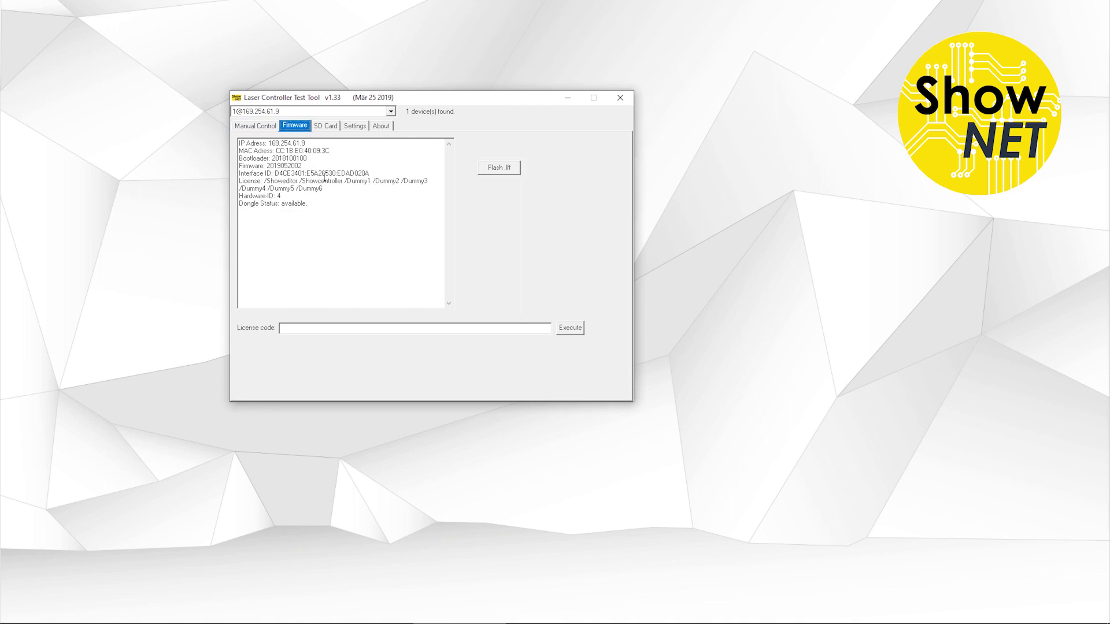
left_click_drag(305, 167, 271, 167)
left_click(295, 166)
left_click_drag(266, 167, 297, 166)
left_click(298, 166)
left_click(265, 166)
left_click(295, 167)
left_click_drag(309, 204, 284, 207)
left_click(284, 206)
Select 000.ild in the Remote SD Card list on the SD Card page.
left_click(327, 129)
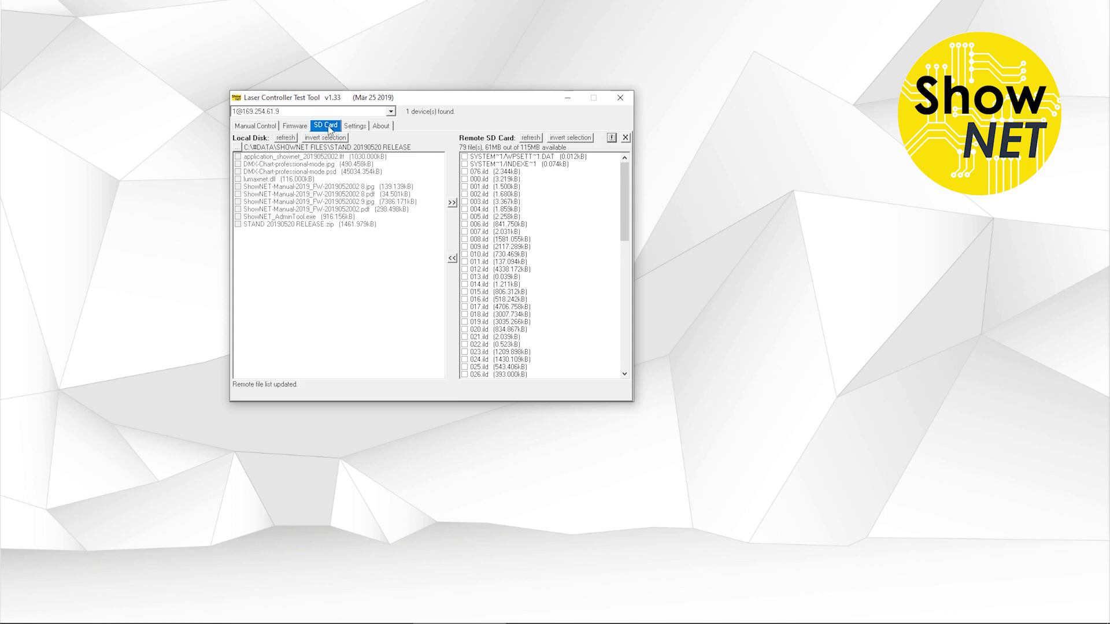
left_click(488, 180)
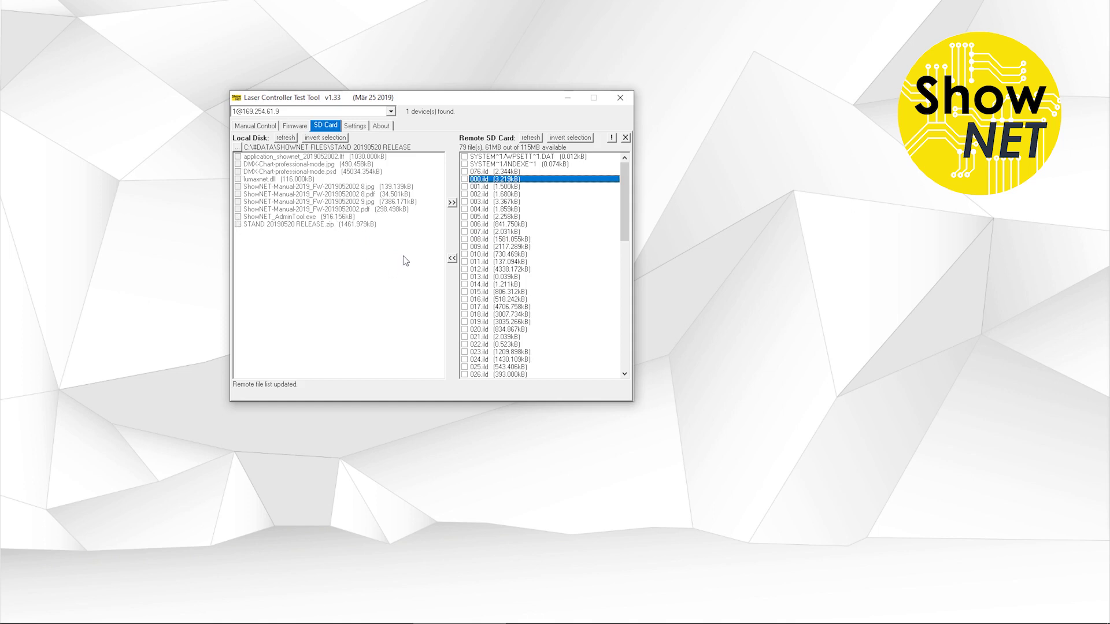
Copy 004.ild from the SD card to the local disk, then back to the card.
left_click(465, 209)
left_click(452, 258)
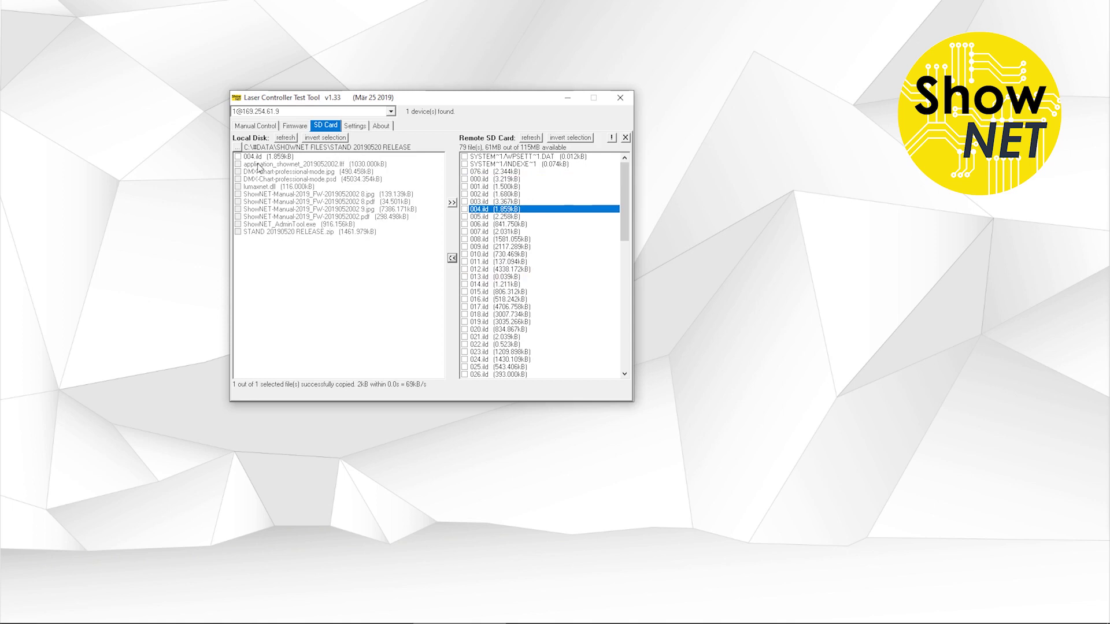
left_click(238, 157)
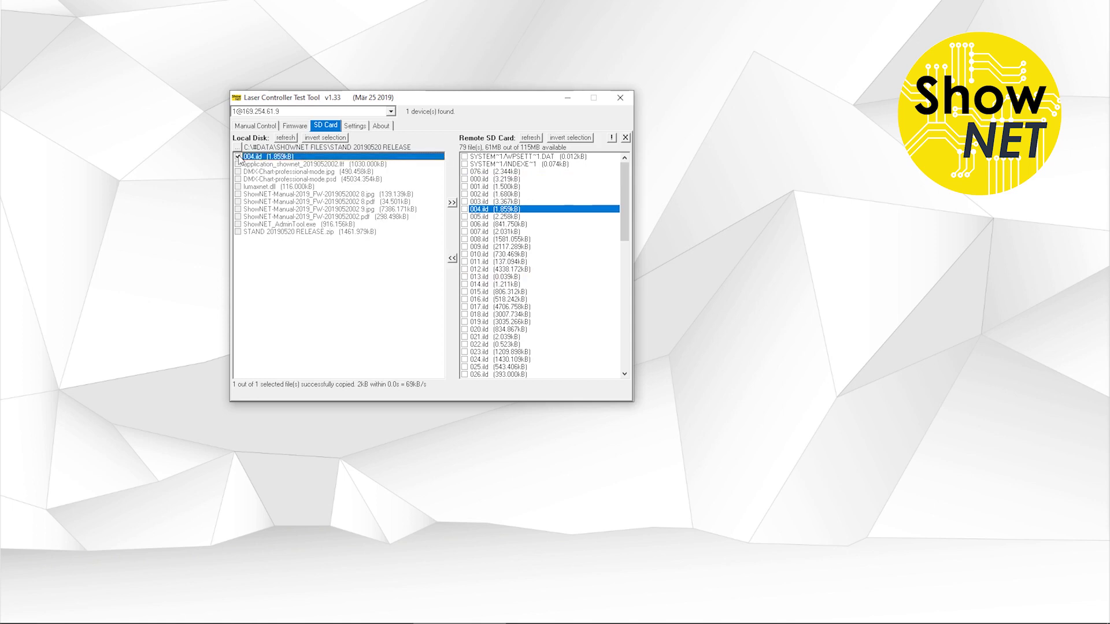
left_click(452, 203)
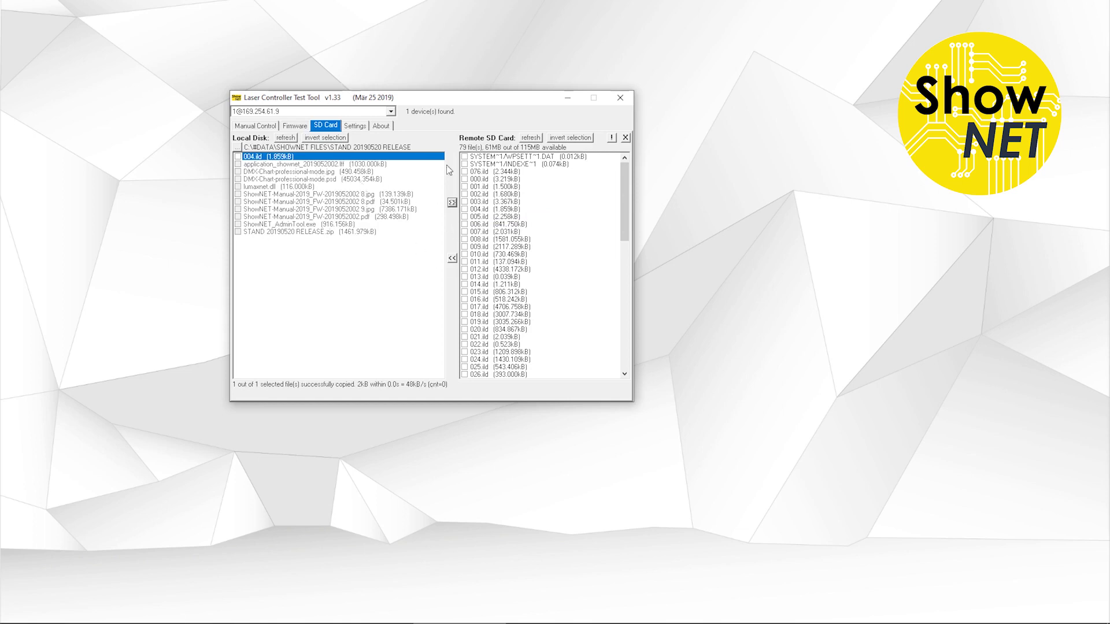
Try invert selection on both file lists, leaving no files ticked.
left_click(569, 139)
left_click(326, 137)
left_click(313, 142)
left_click(562, 140)
Bring up the DMX/ArtNet Settings page to review the DMX source dropdowns.
left_click(356, 127)
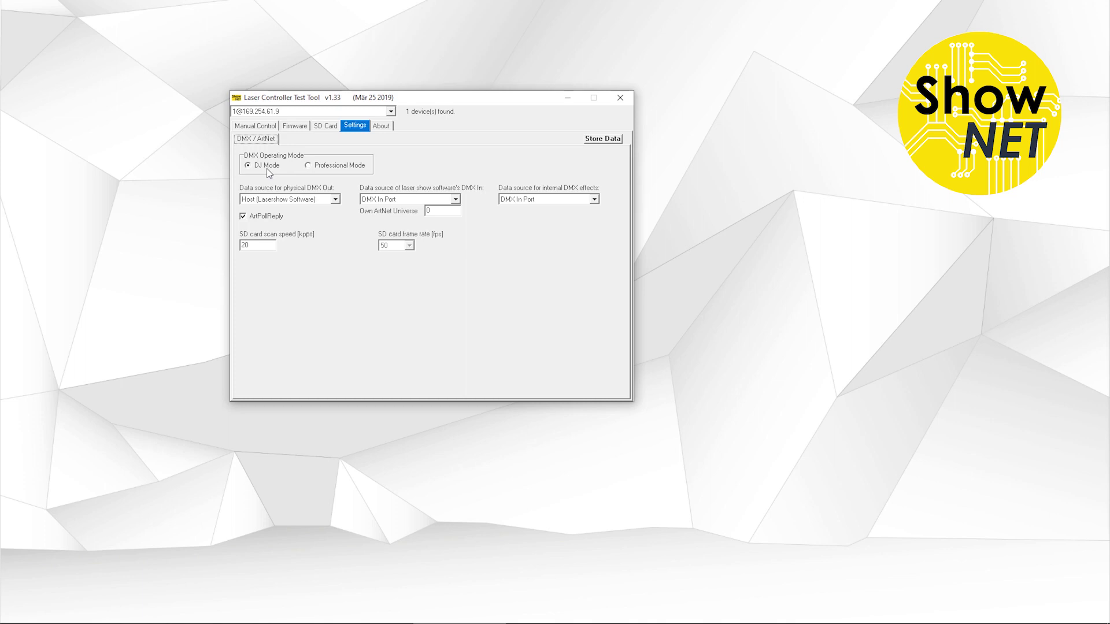
Choose Professional Mode as DMX operating mode and store the configuration, confirming with Ja.
left_click(310, 167)
left_click(614, 143)
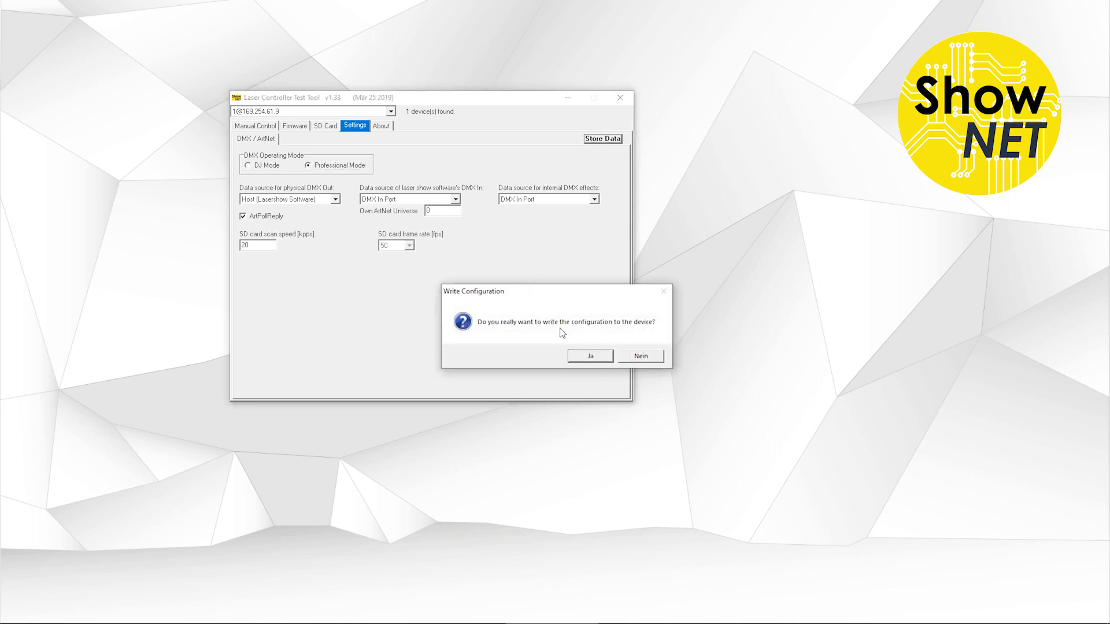
left_click(590, 359)
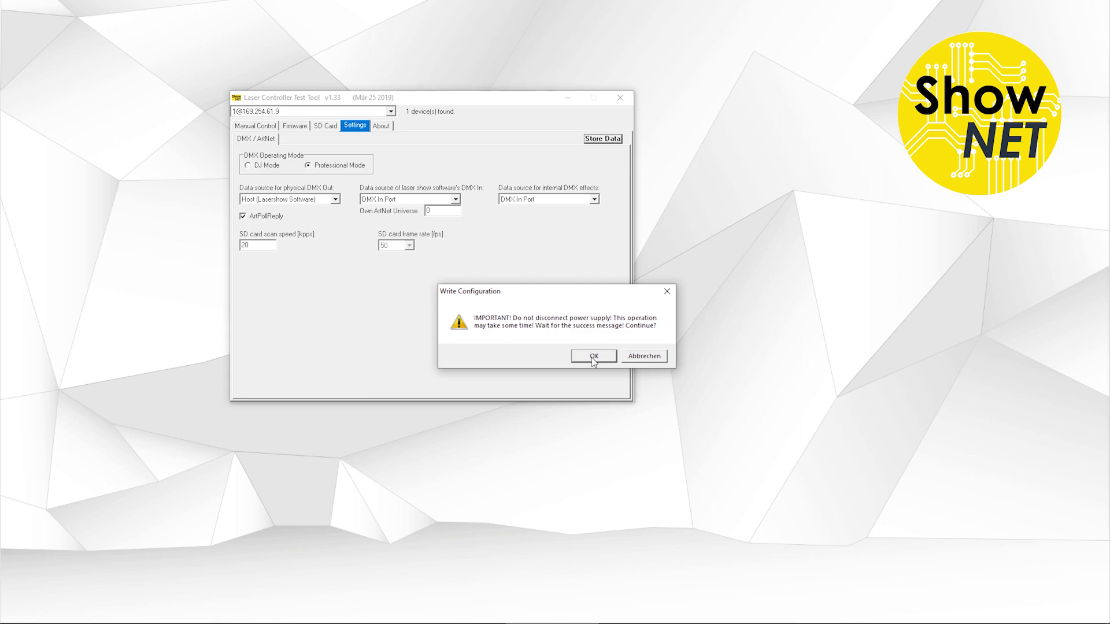
Accept the power-supply warning and acknowledge the finished configuration write.
left_click(594, 356)
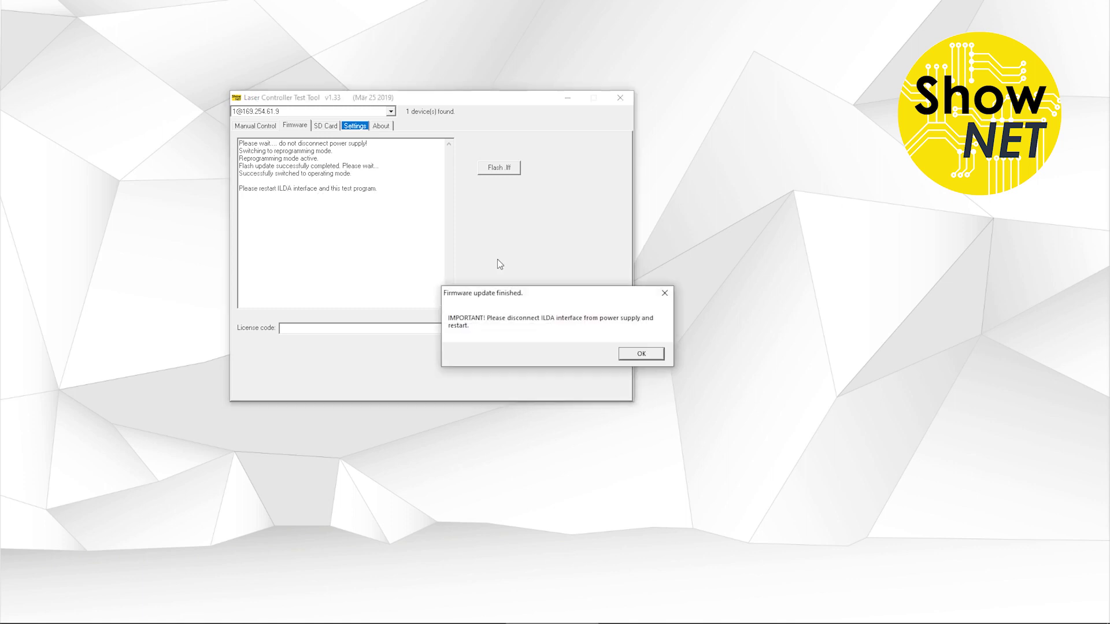
left_click(638, 356)
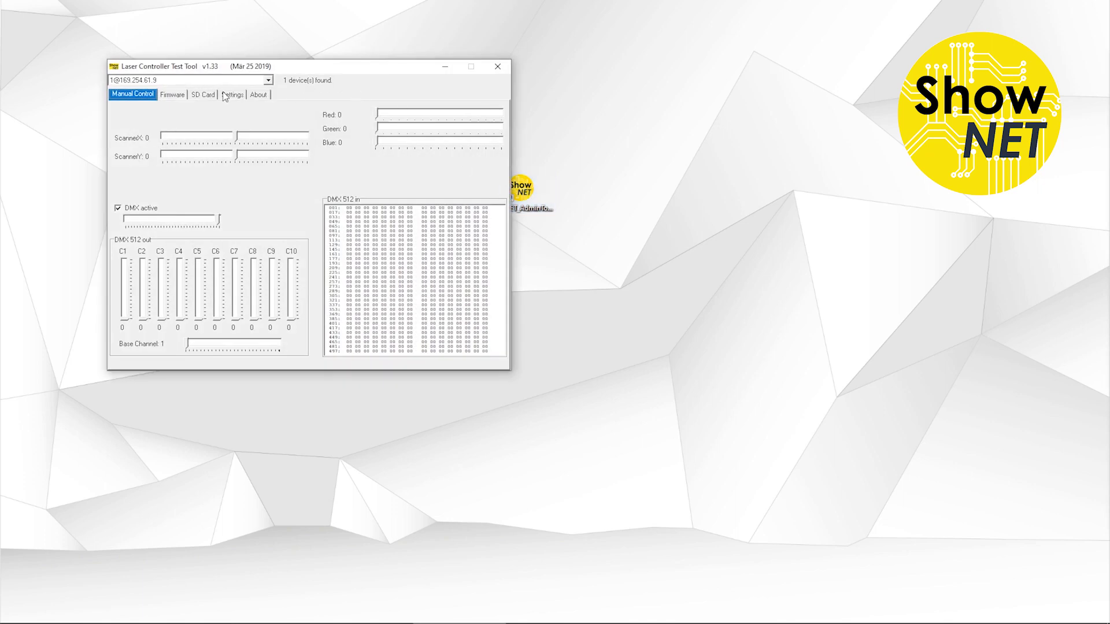
Show the DMX/ArtNet settings (host DMX out, 20 kpps scan) and move the window toward centre.
left_click(229, 94)
left_click_drag(304, 68, 558, 115)
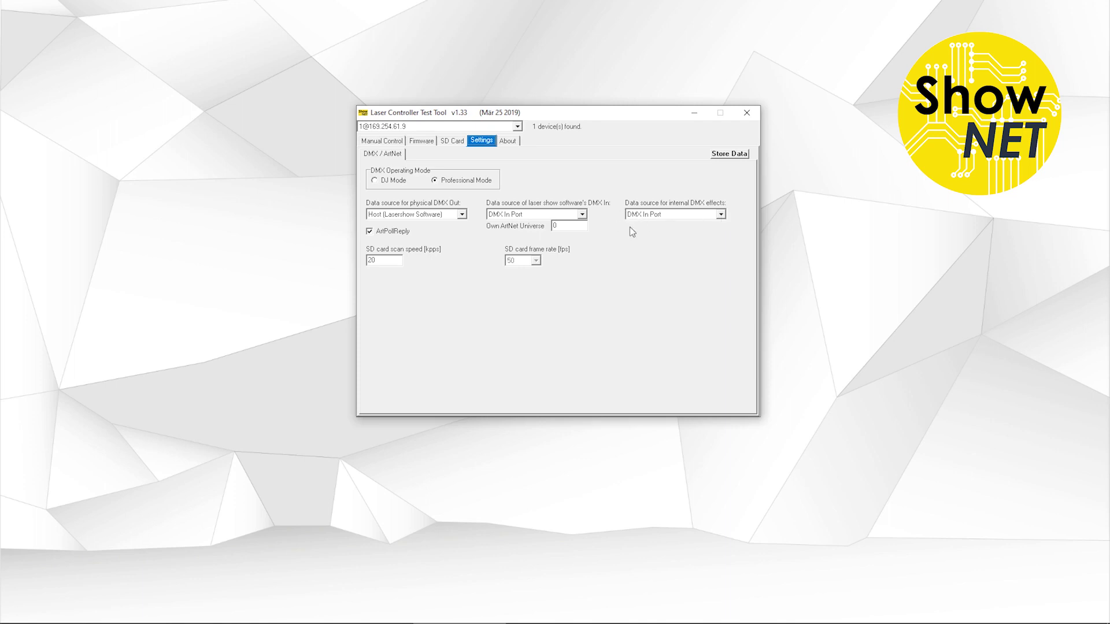
left_click(721, 215)
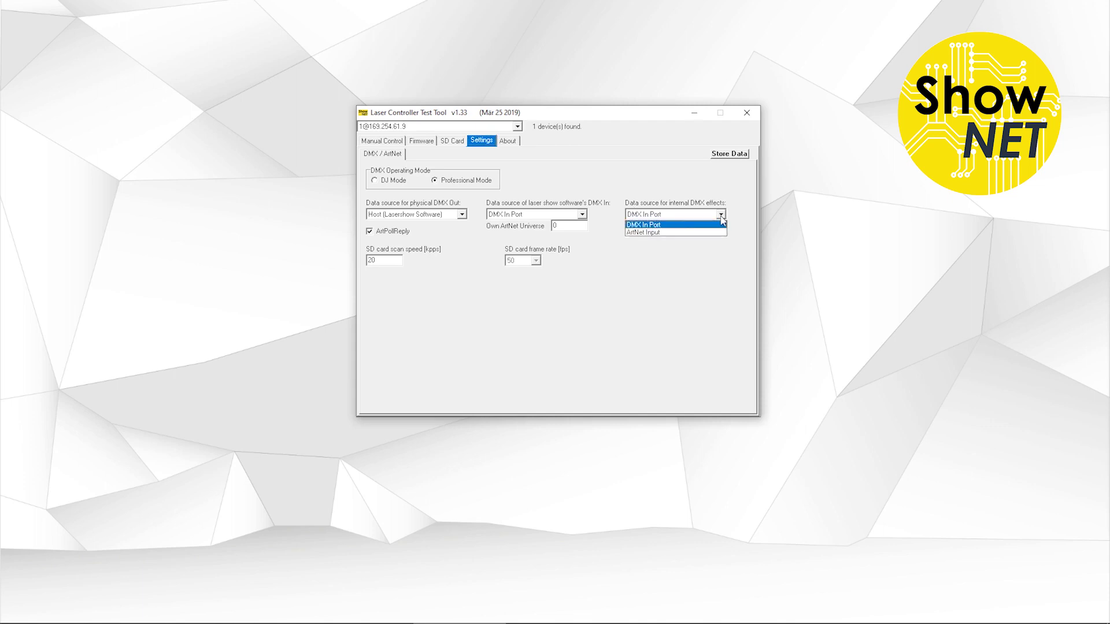
left_click(686, 233)
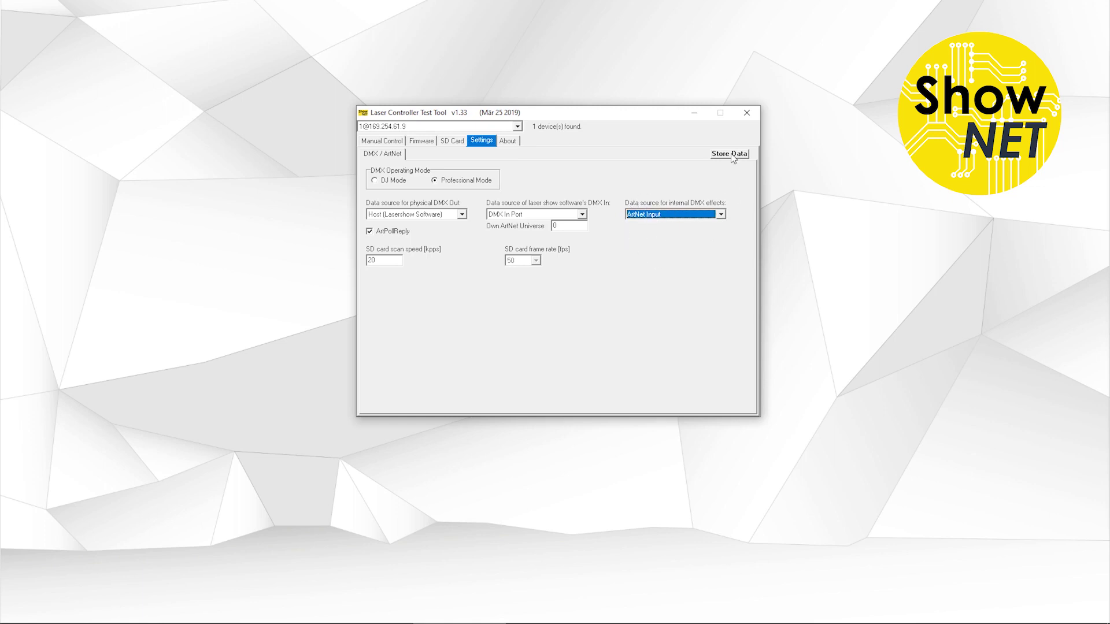
left_click(721, 214)
left_click(669, 222)
left_click(377, 259)
left_click(392, 259)
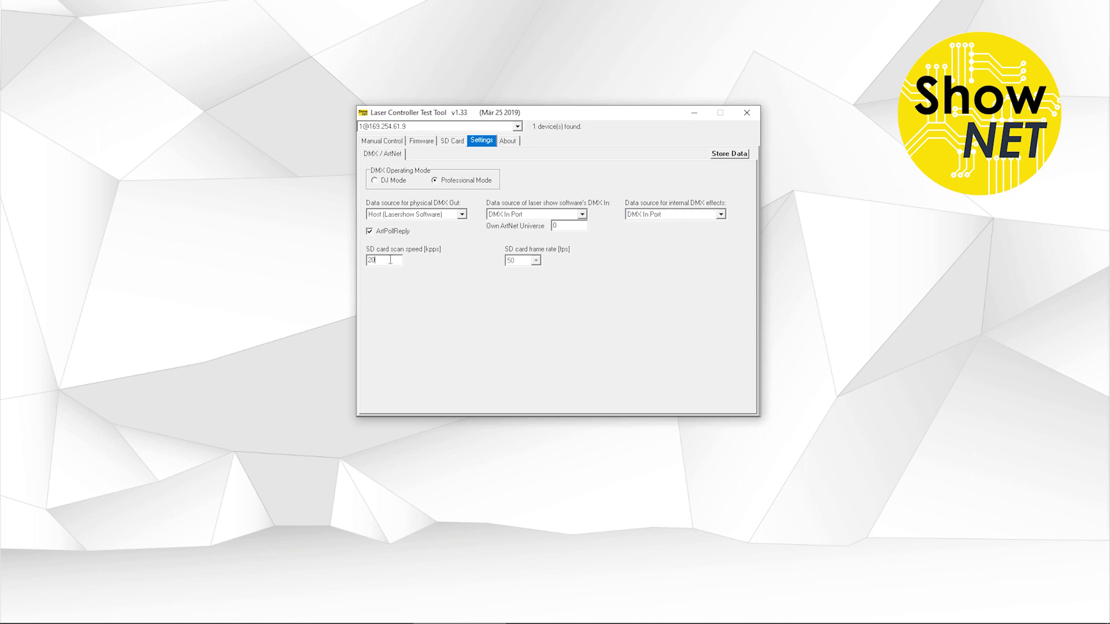
double_click(387, 260)
Keep DMX In Port as the source for both the software's DMX In and internal effects.
left_click(582, 215)
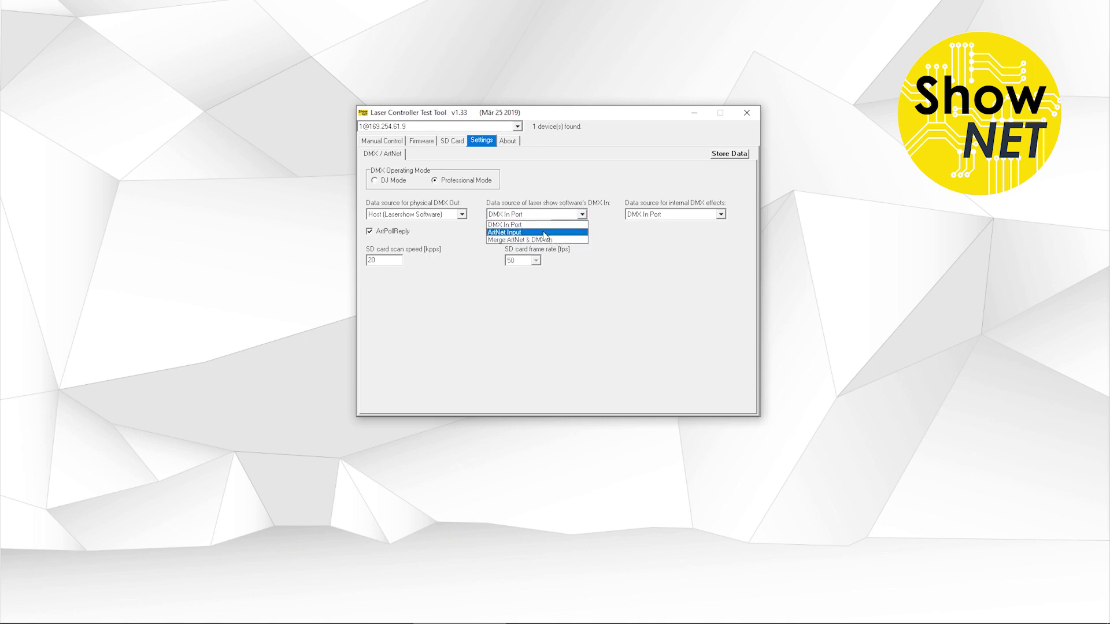
left_click(552, 211)
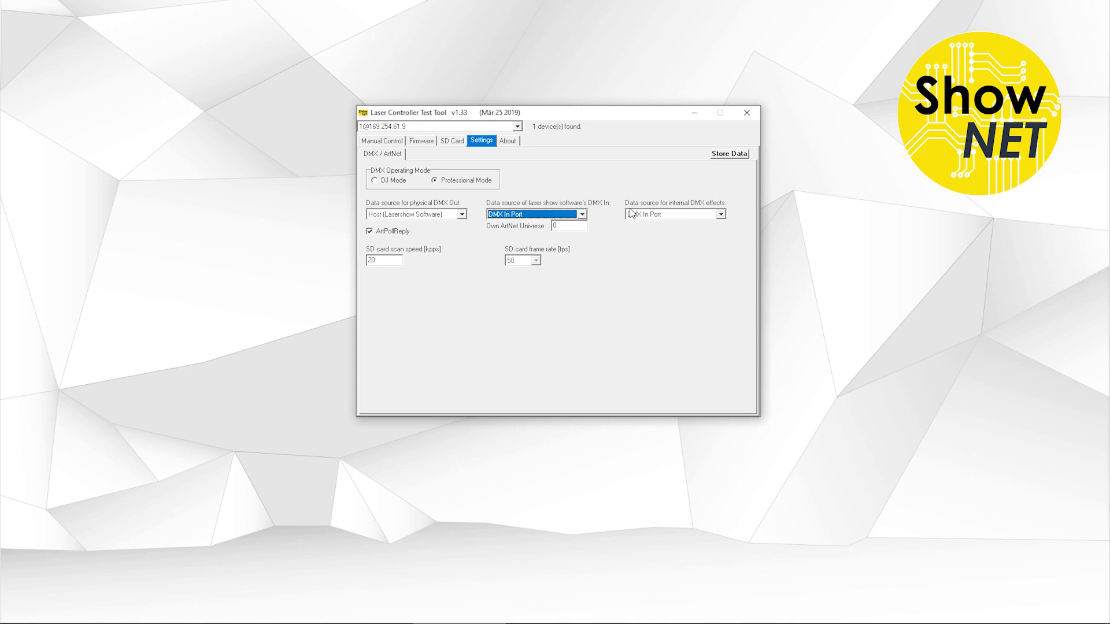
left_click(653, 213)
left_click(654, 215)
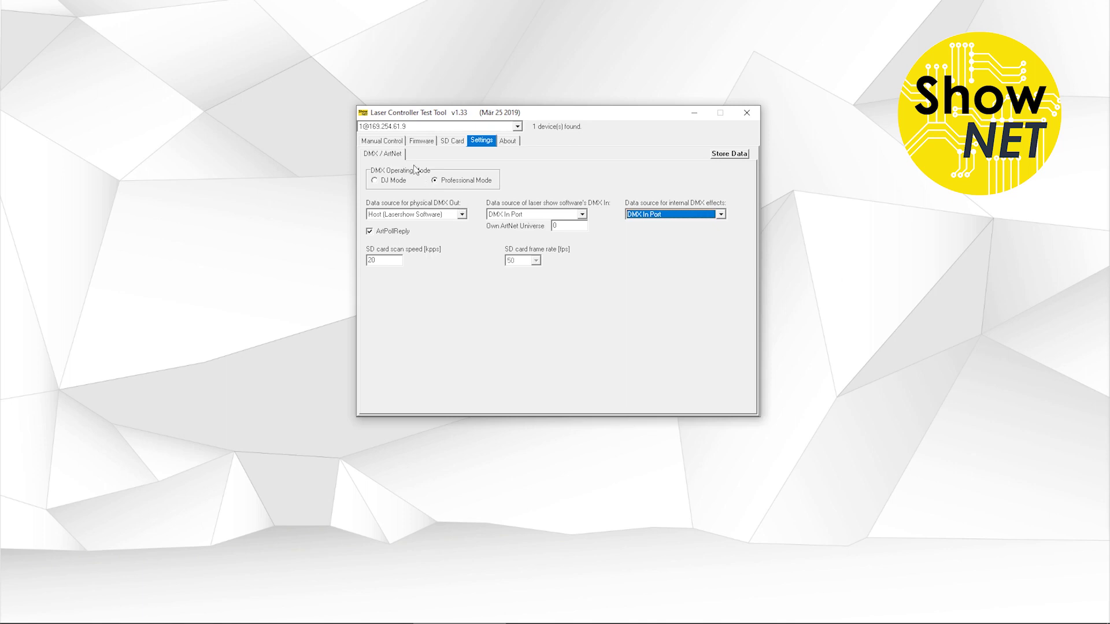
left_click(393, 144)
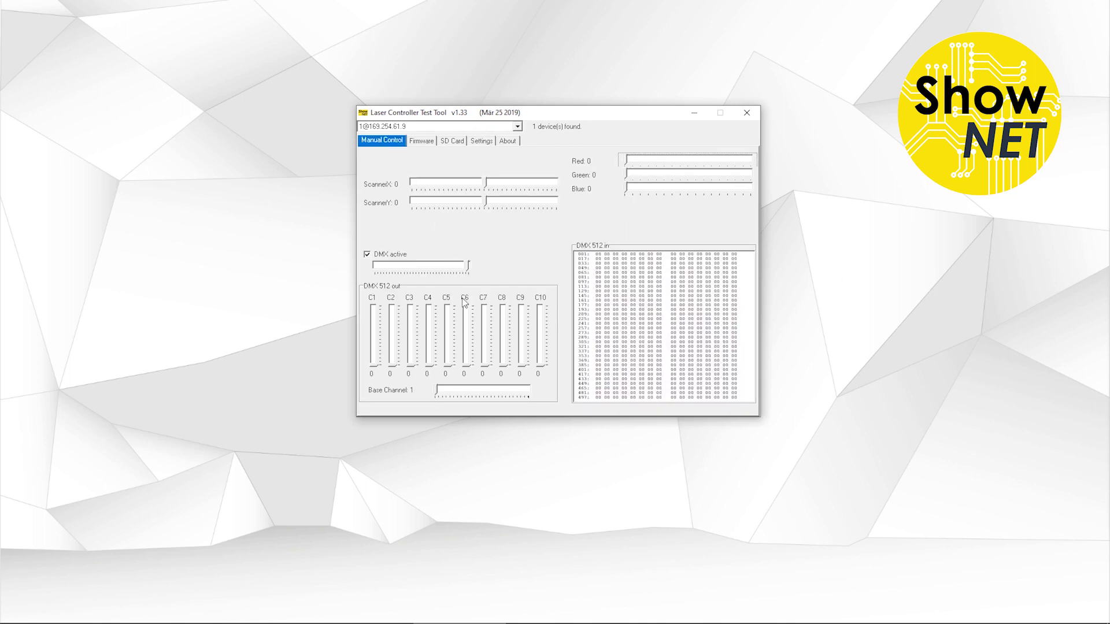
left_click(477, 143)
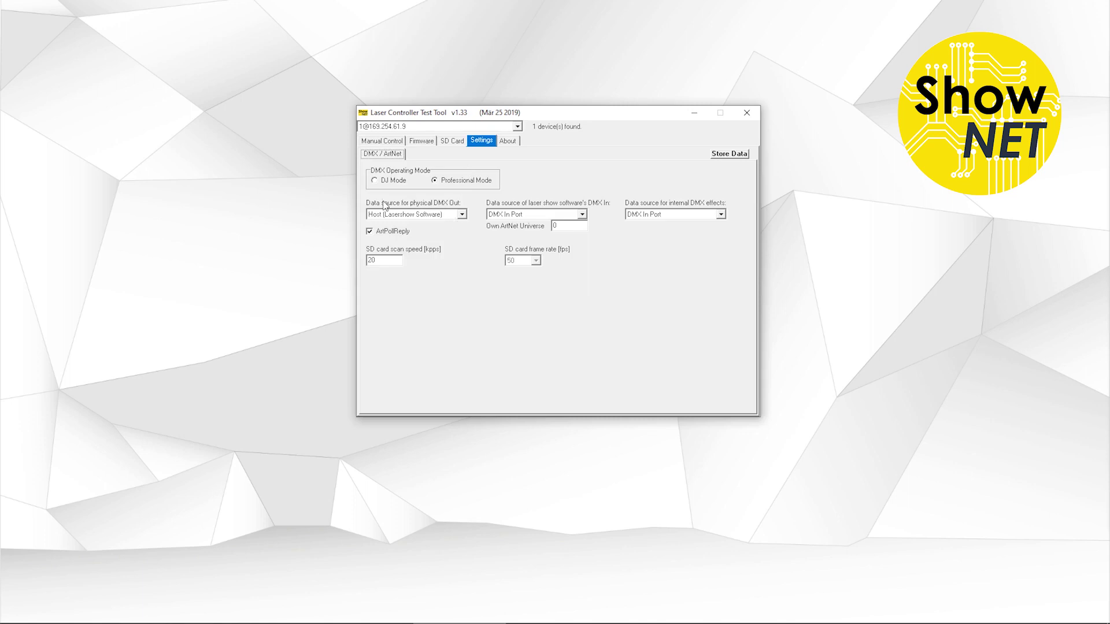
left_click(462, 215)
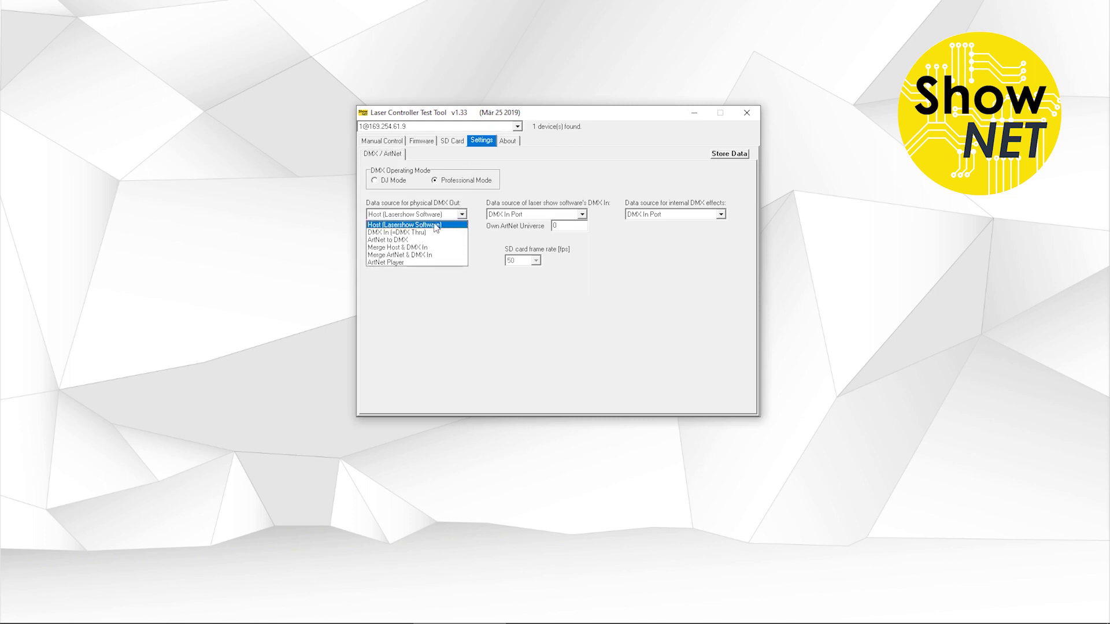
left_click(434, 228)
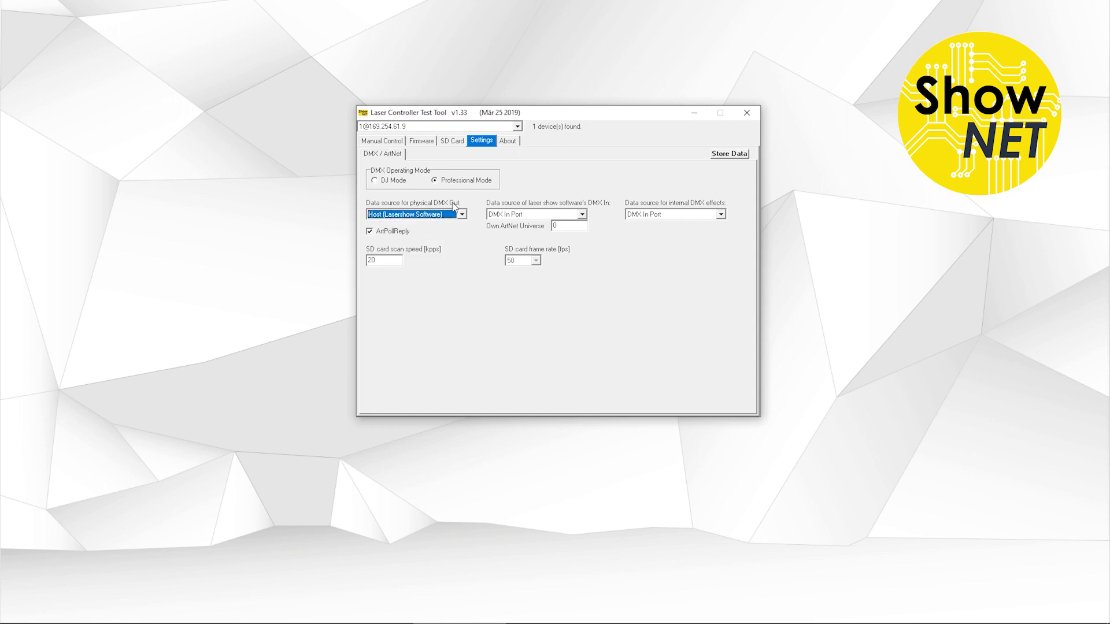
left_click(454, 216)
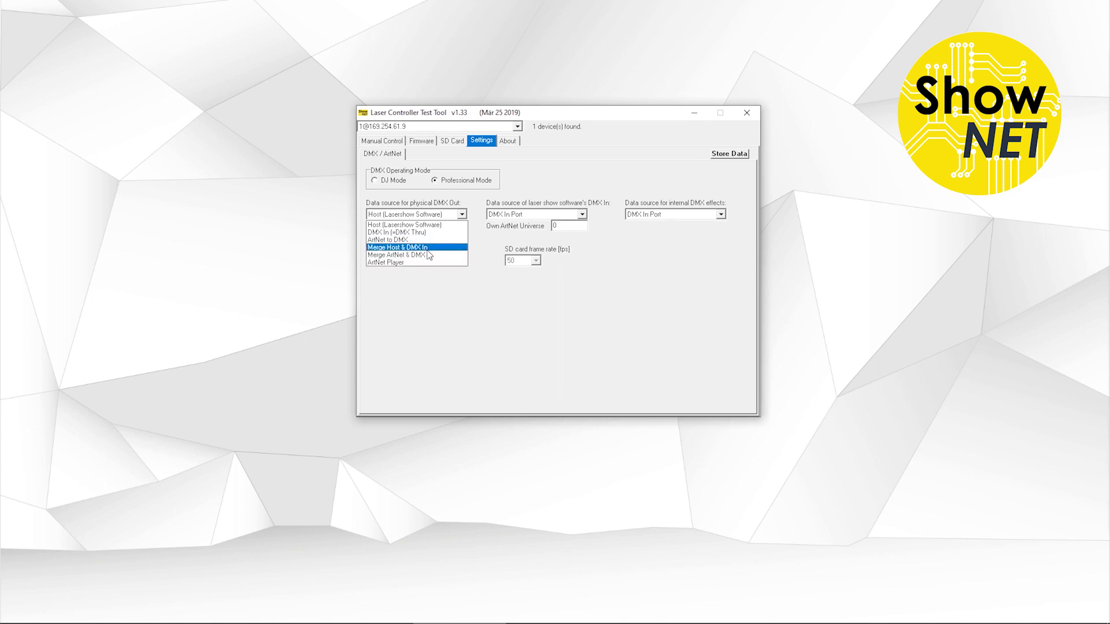
left_click(474, 199)
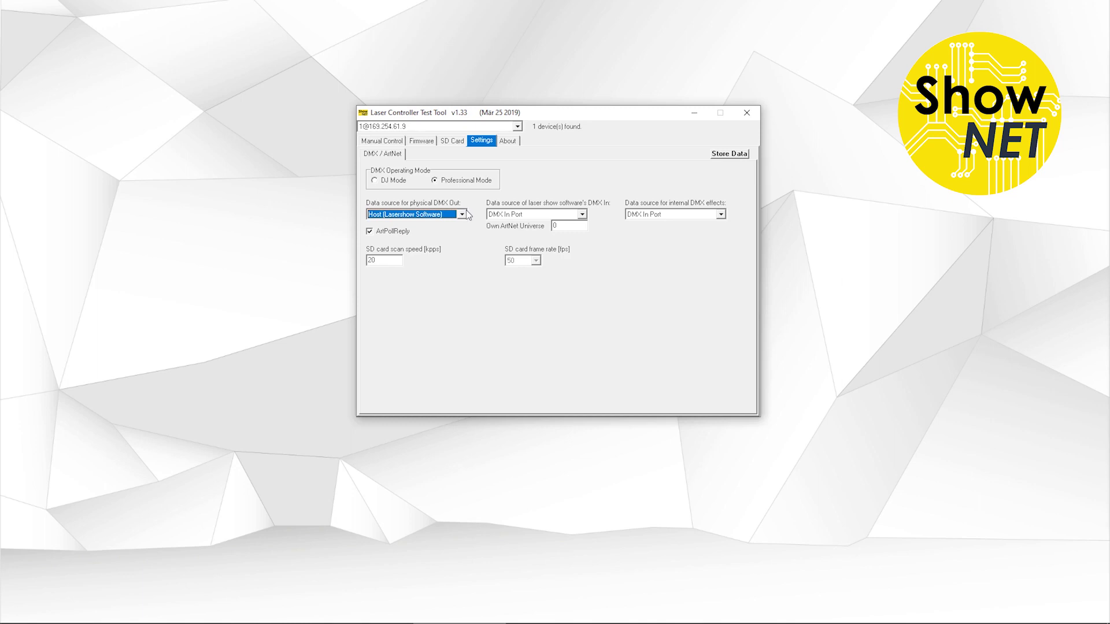
left_click(462, 215)
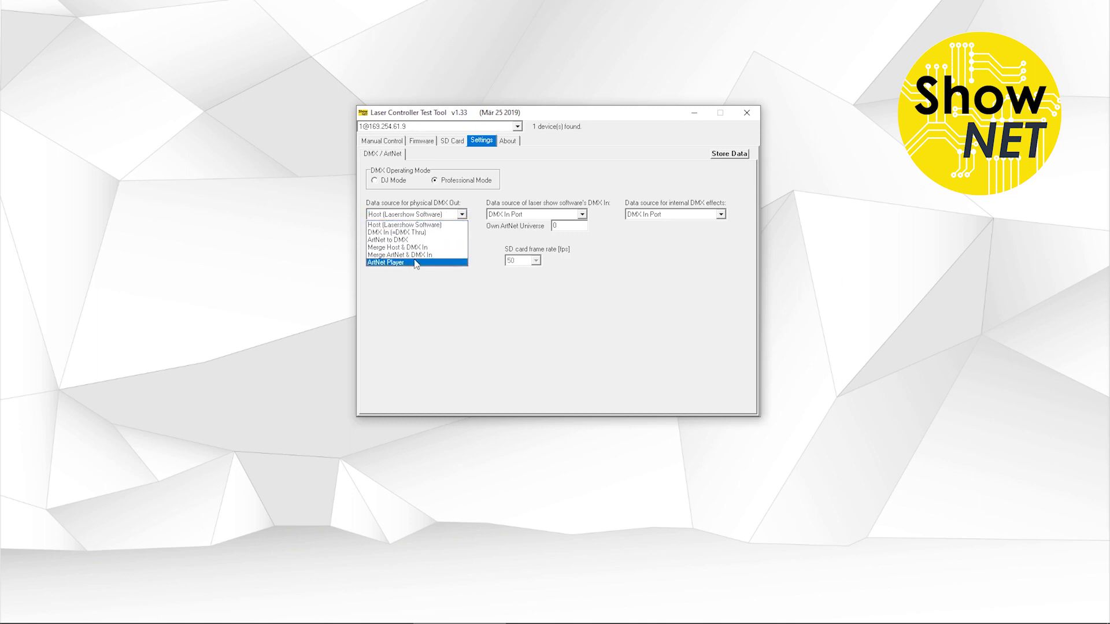
left_click(480, 206)
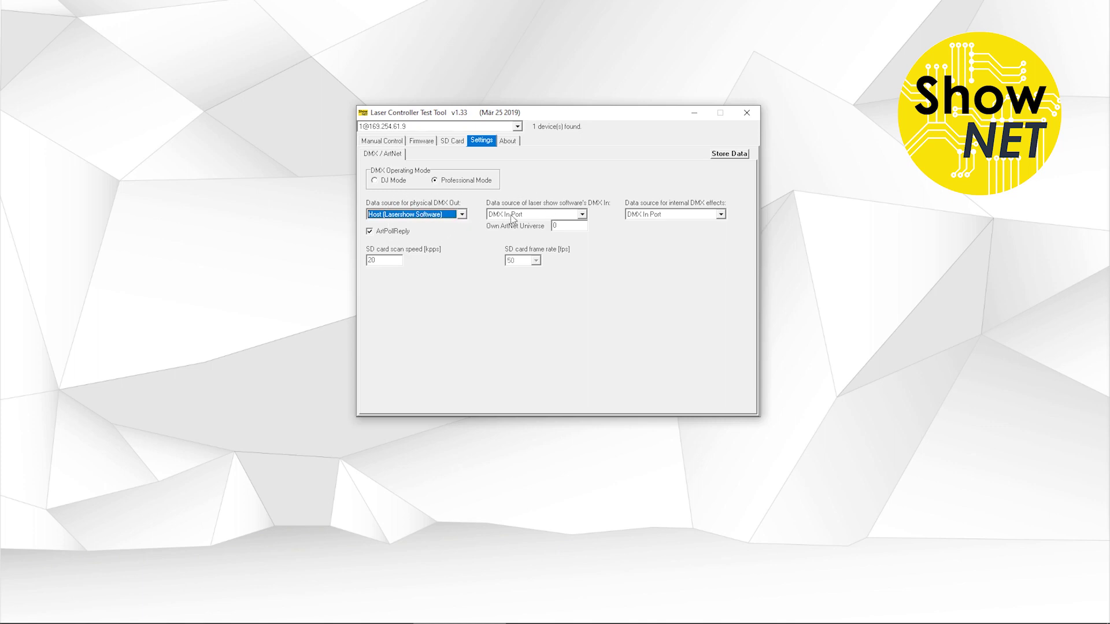
left_click(712, 215)
left_click(711, 216)
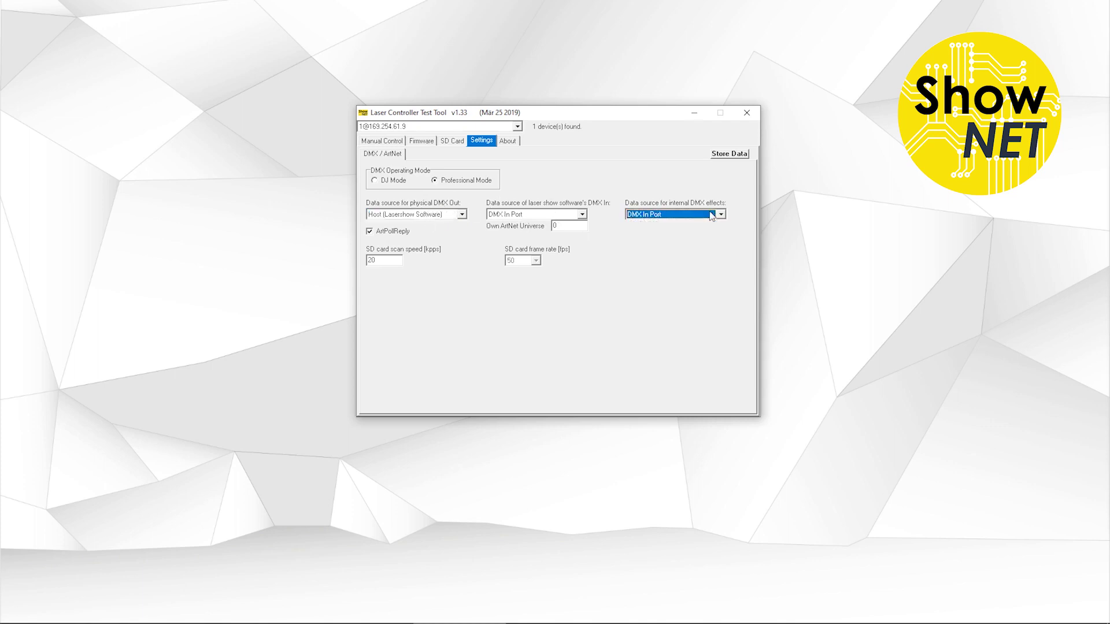
left_click(690, 215)
left_click(676, 194)
View the About page's legal information, return to DMX/ArtNet settings, and shift the window left and down.
left_click(509, 143)
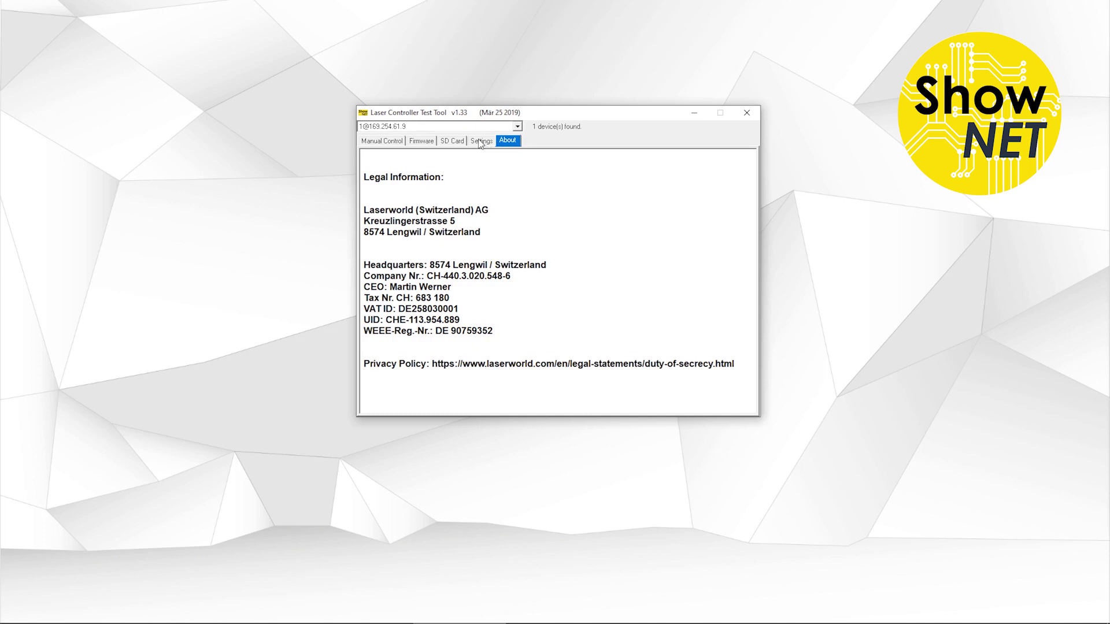
left_click(480, 144)
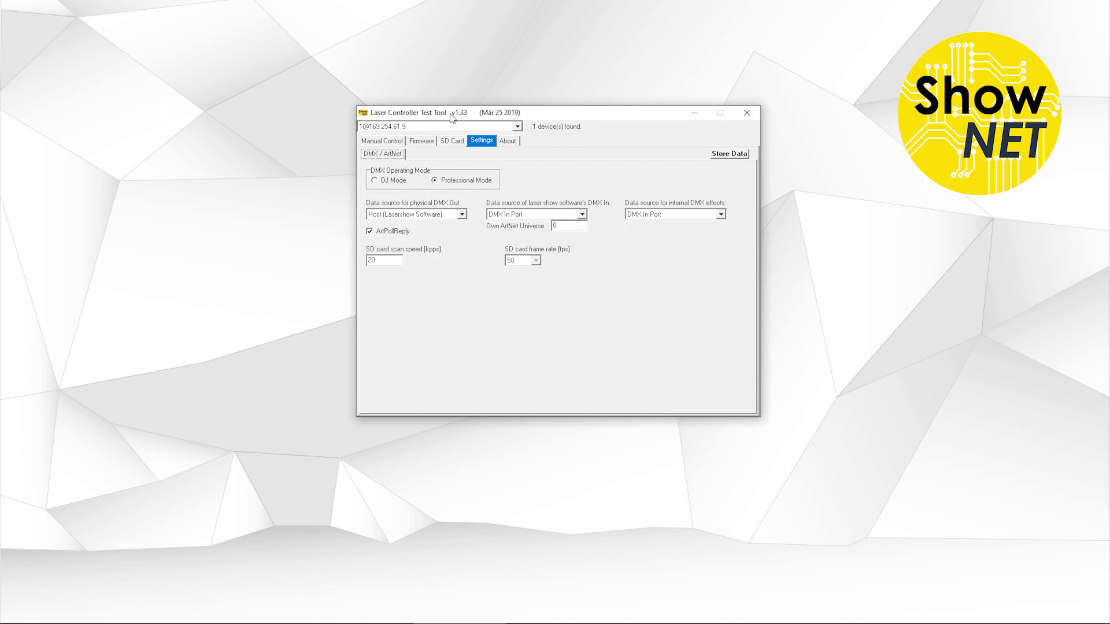
left_click_drag(451, 118, 406, 144)
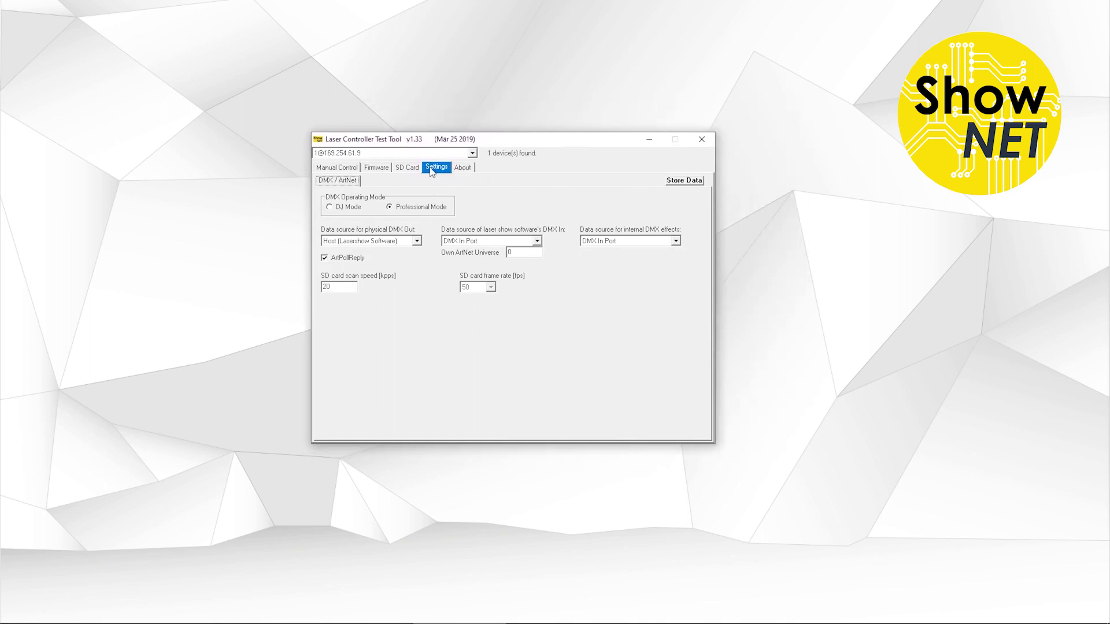